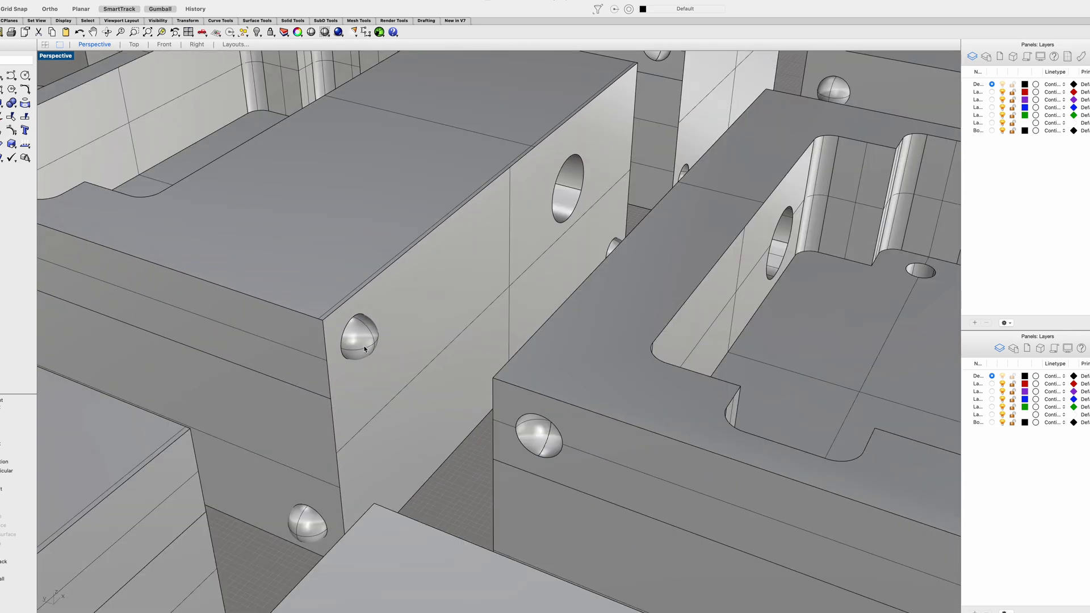
Step: Select a pinned body block, then look down the channel between the blocks
left_click(365, 347)
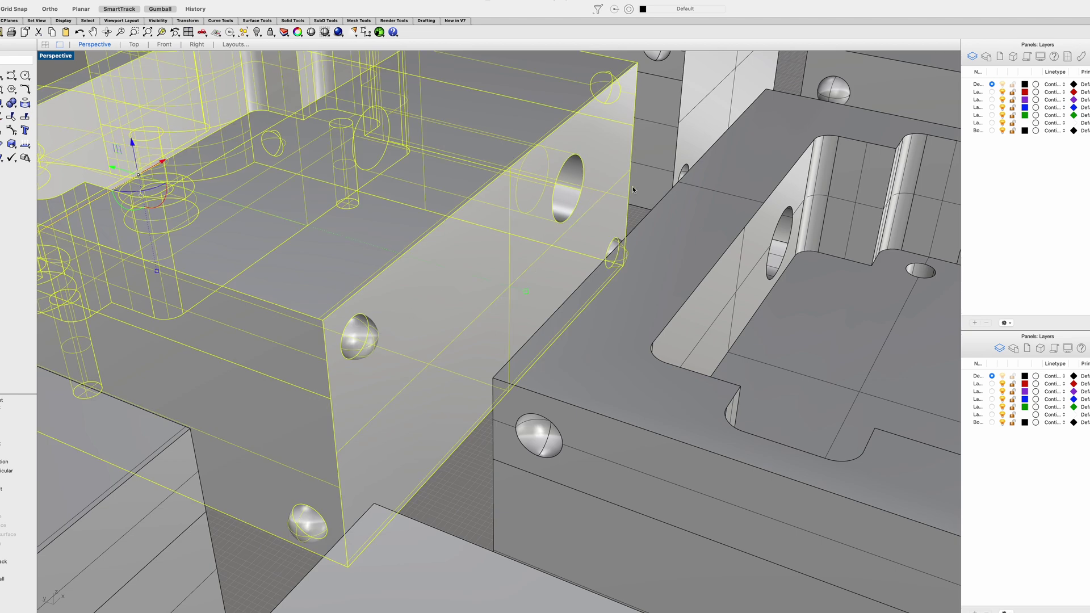
key("Escape")
scroll(426, 347, "up", 10)
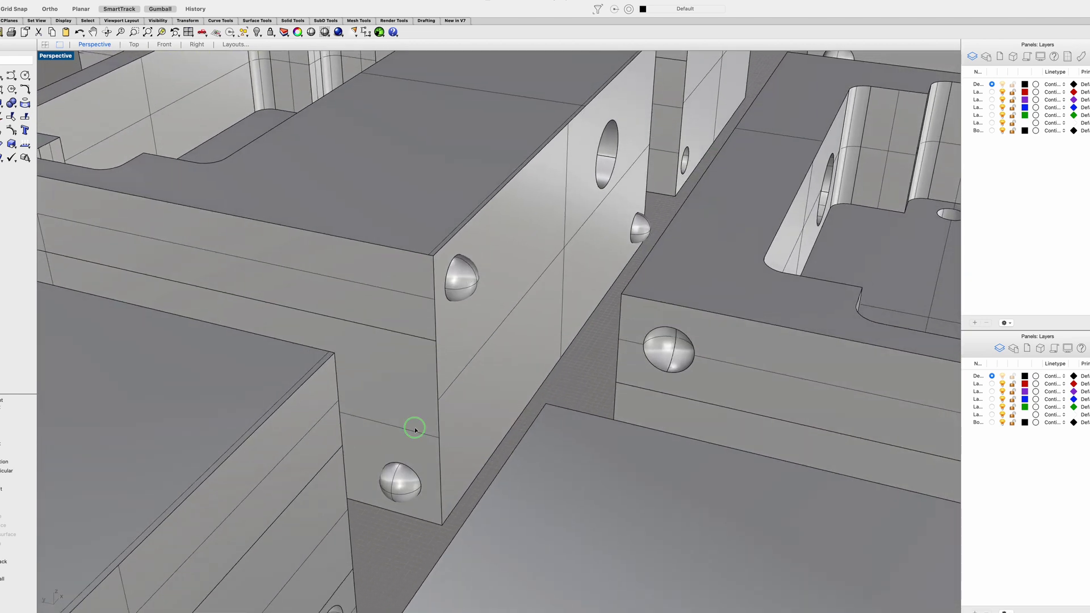
right_click_drag(415, 430, 597, 245)
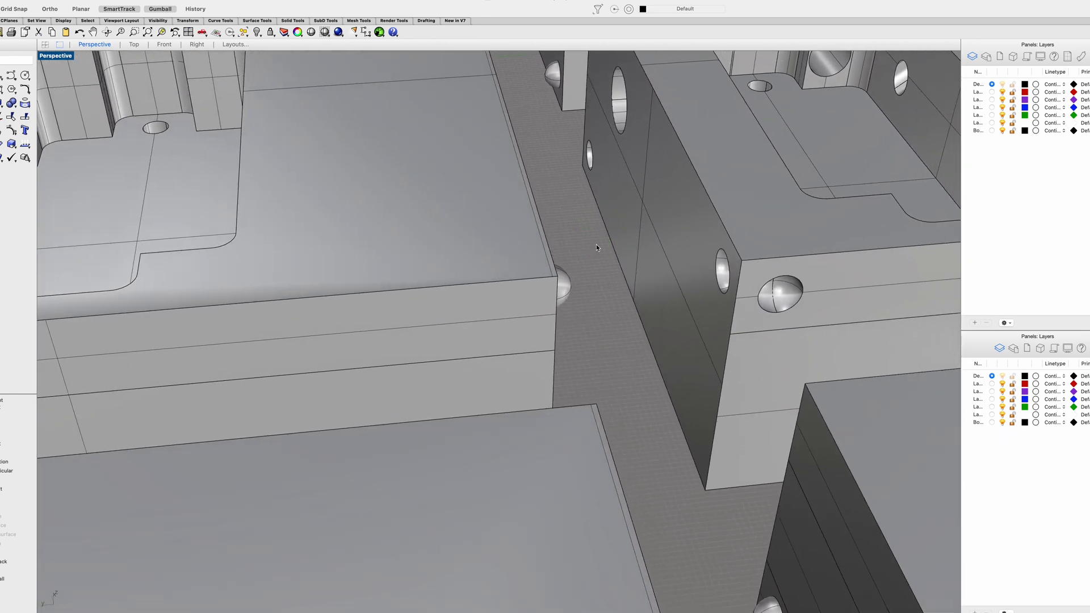
scroll(596, 248, "down", 10)
Step: Orbit around the whole guitar body to view it from several angles, including the opposite side
right_click_drag(567, 319, 787, 379)
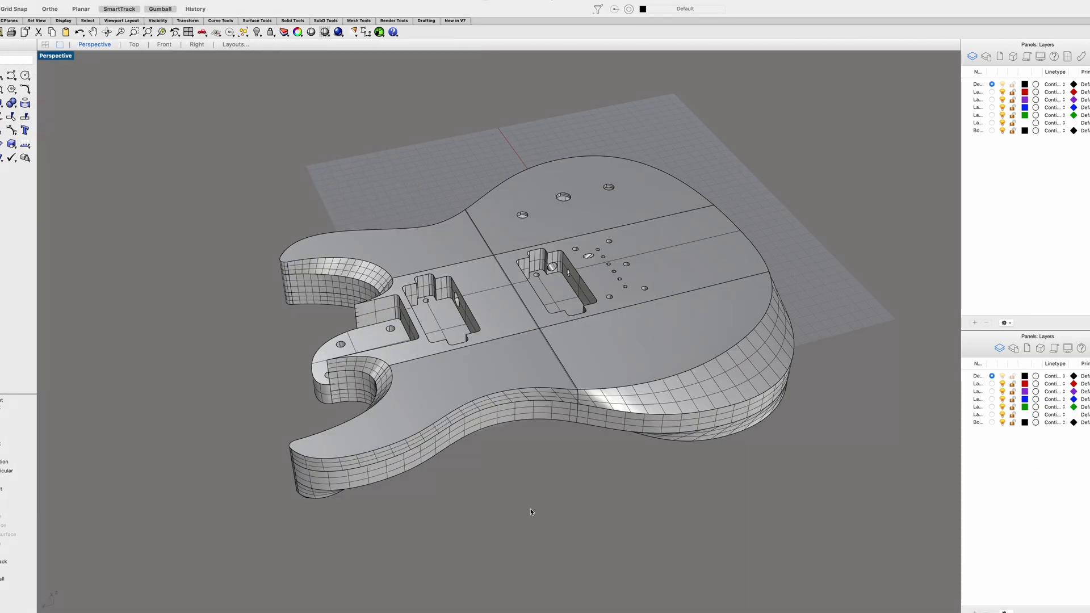
right_click_drag(531, 512, 499, 506)
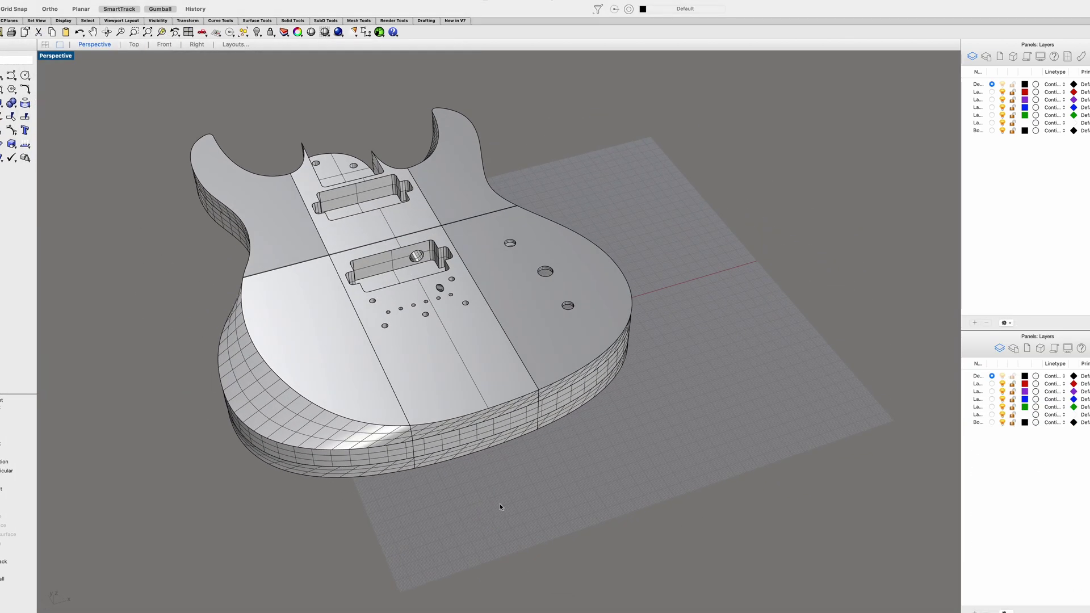
right_click_drag(711, 344, 817, 386)
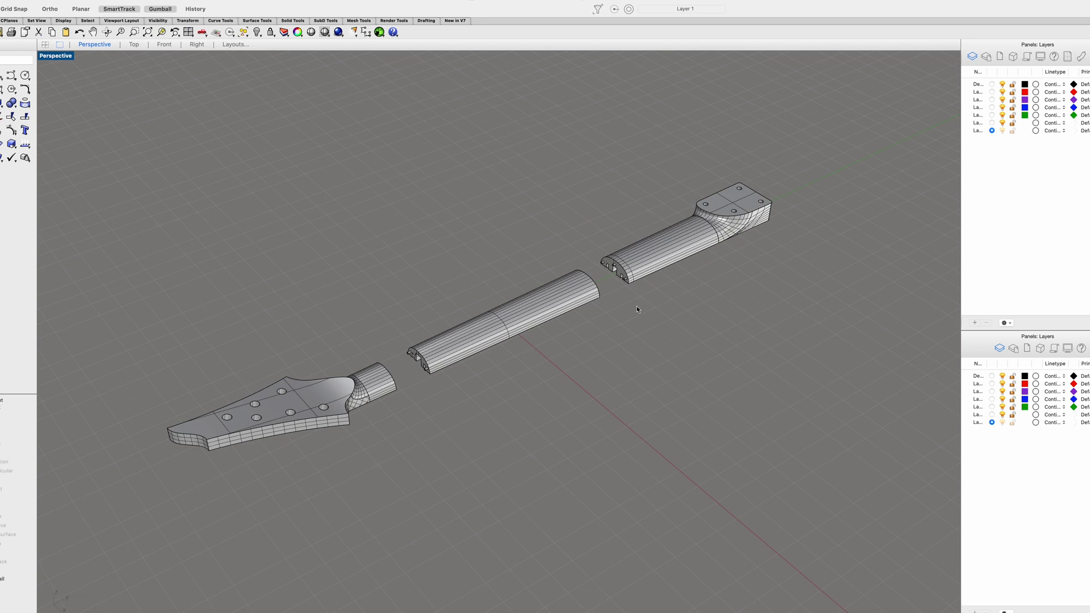
Step: Orbit and zoom around the separated neck pieces, showing the slotted end face, then the assembled neck
scroll(627, 275, "up", 8)
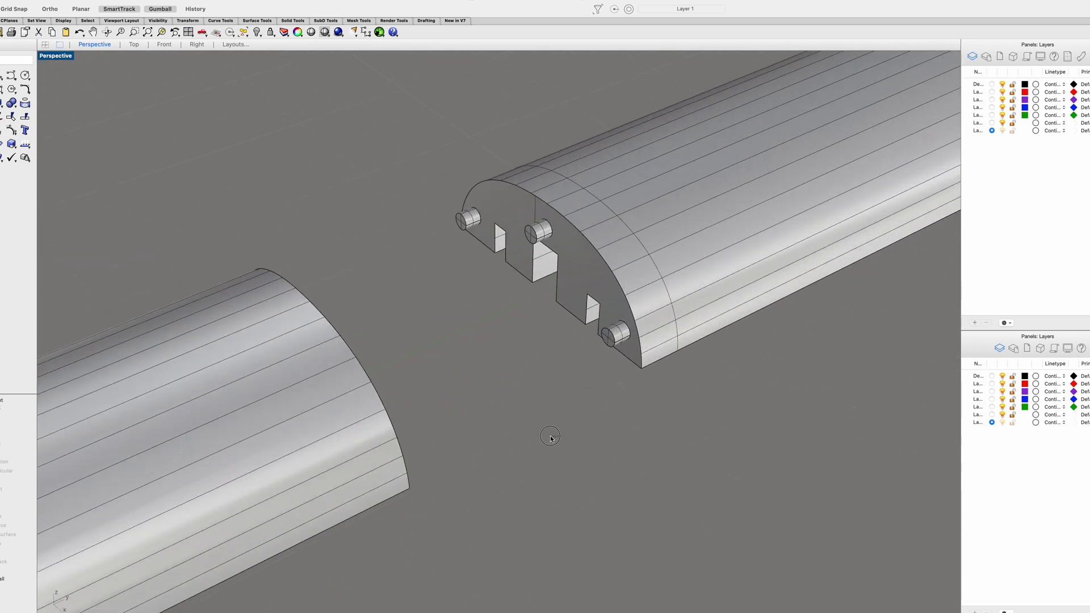
right_click_drag(540, 449, 512, 439)
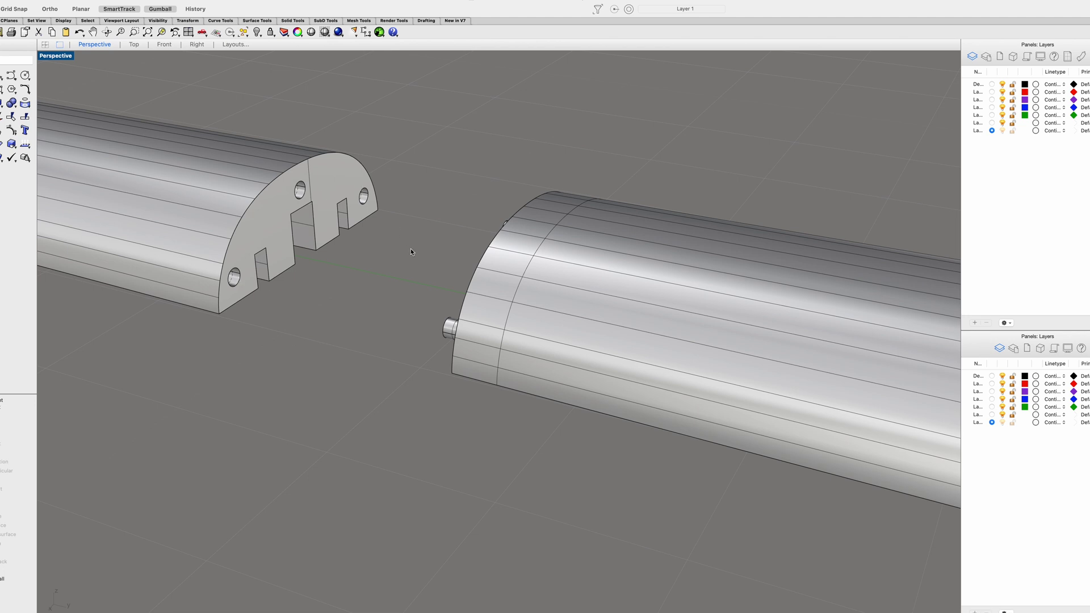
scroll(412, 251, "down", 10)
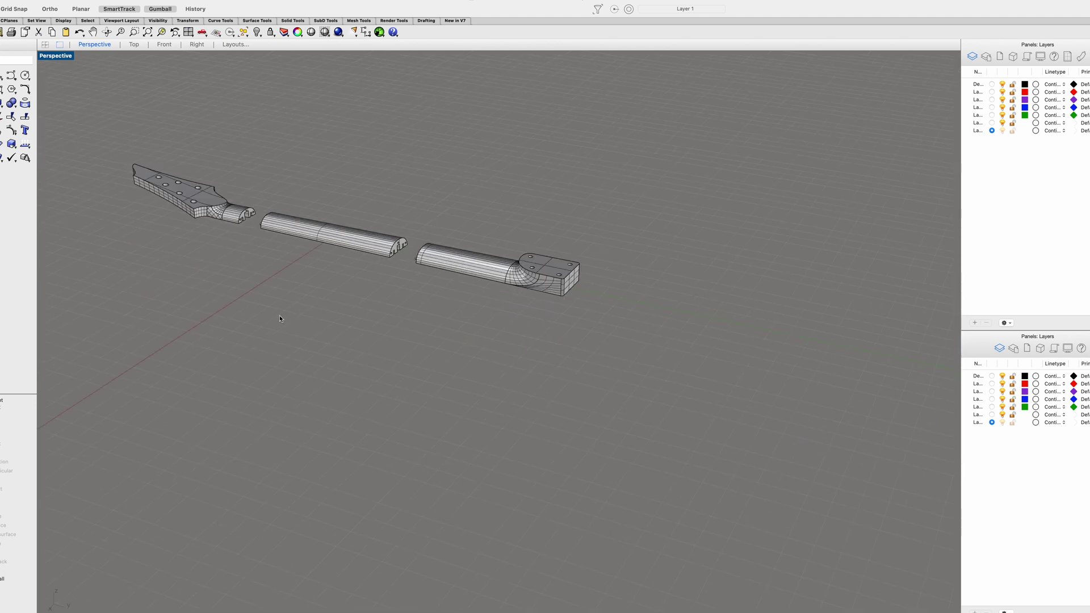
mouse_move(280, 316)
right_mouse_down()
mouse_move(392, 372)
mouse_move(550, 360)
right_mouse_up()
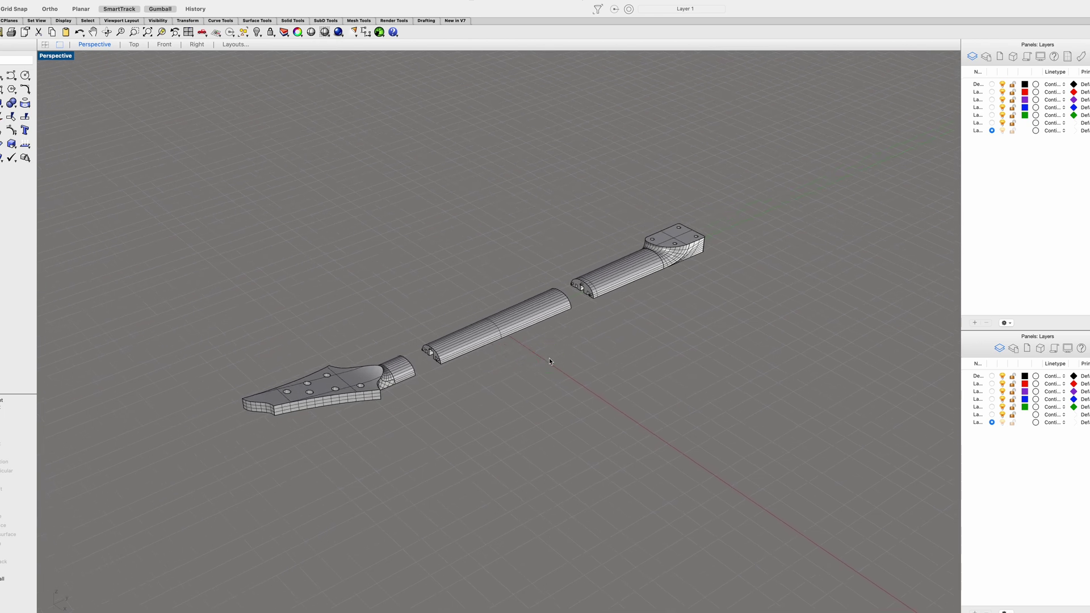
scroll(537, 322, "up", 3)
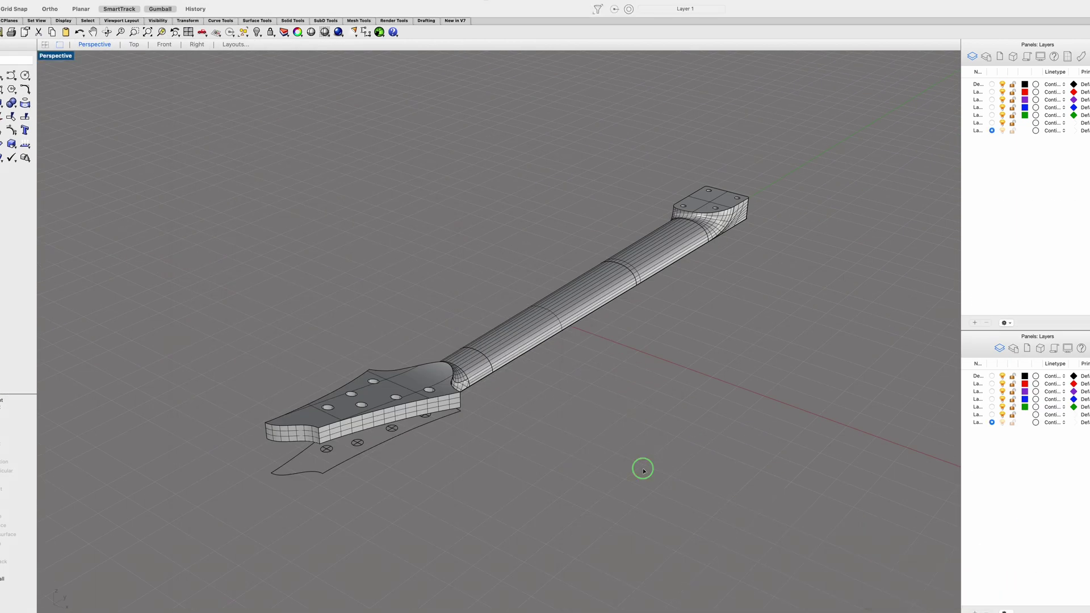
mouse_move(642, 467)
right_mouse_down()
mouse_move(620, 489)
mouse_move(657, 460)
mouse_move(622, 465)
right_mouse_up()
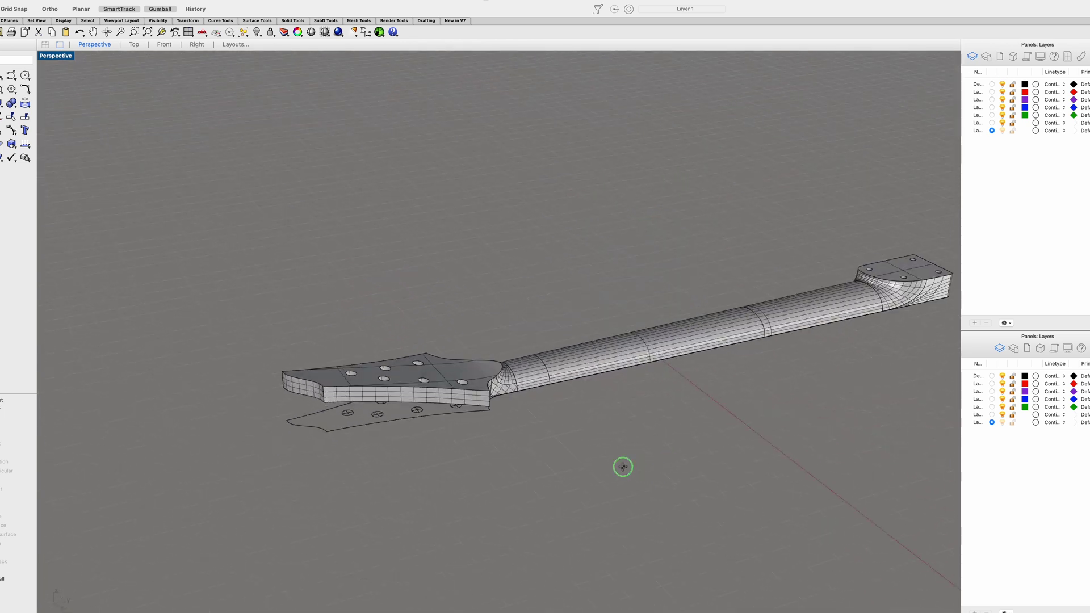
Step: Orbit the Perspective view to lay the neck horizontally and circle the fretboard slab
right_click_drag(748, 404, 819, 230)
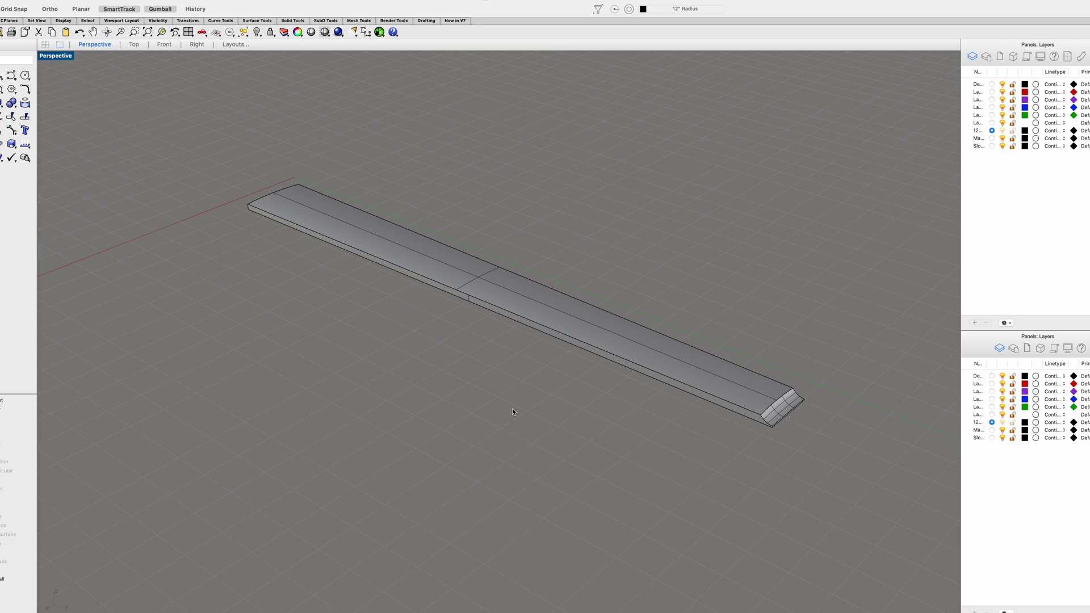
right_click_drag(669, 482, 611, 479)
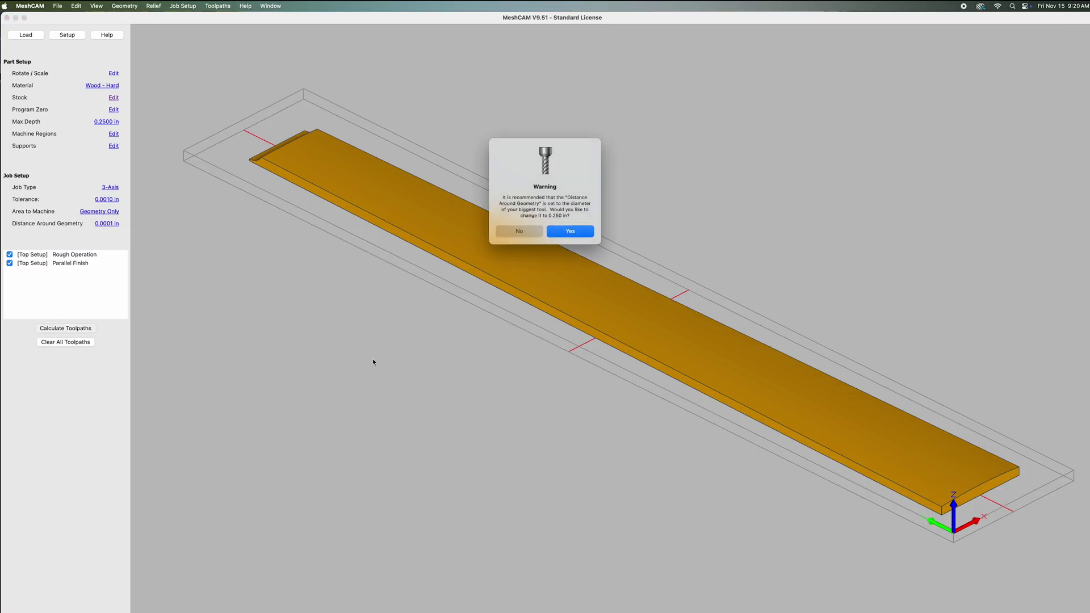
Step: Keep the distance-around-geometry setting, then zoom to show both toolpaths over the full fretboard stock
left_click(513, 232)
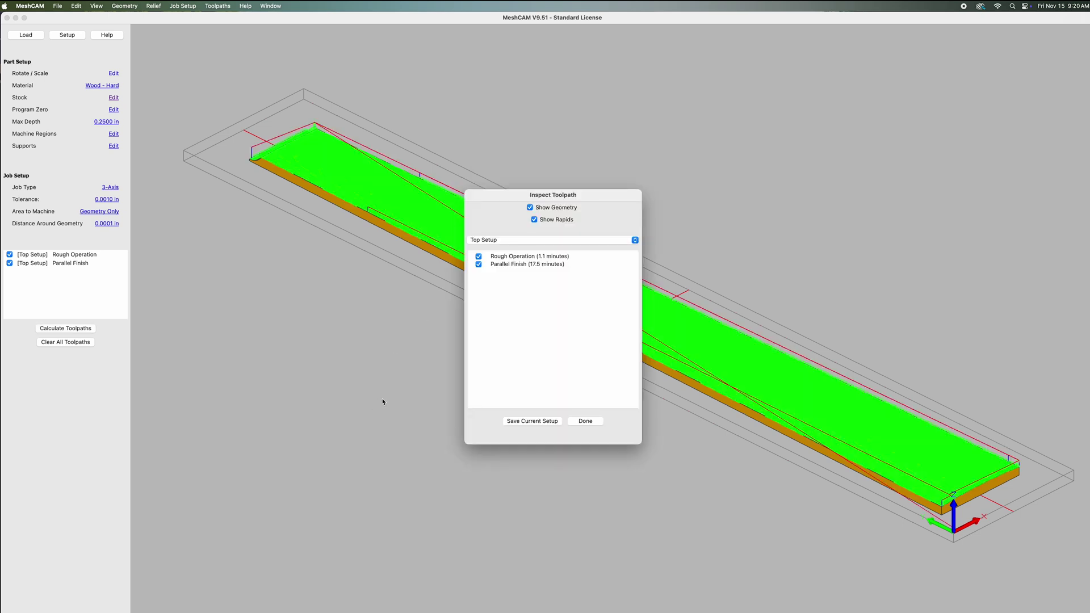
left_click_drag(631, 197, 467, 322)
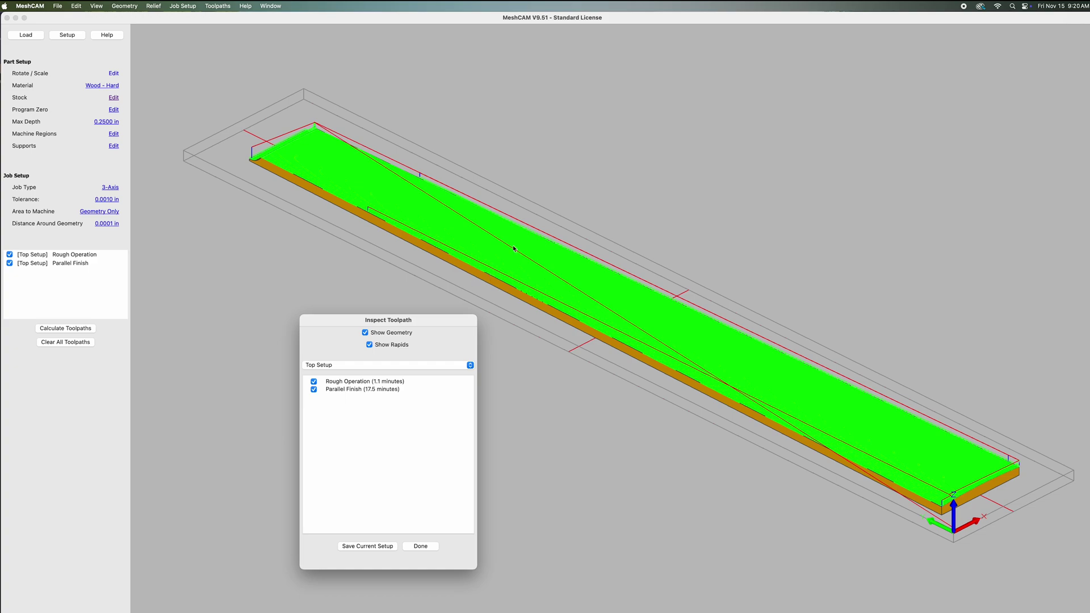
scroll(633, 316, "down", 2)
scroll(633, 316, "up", 5)
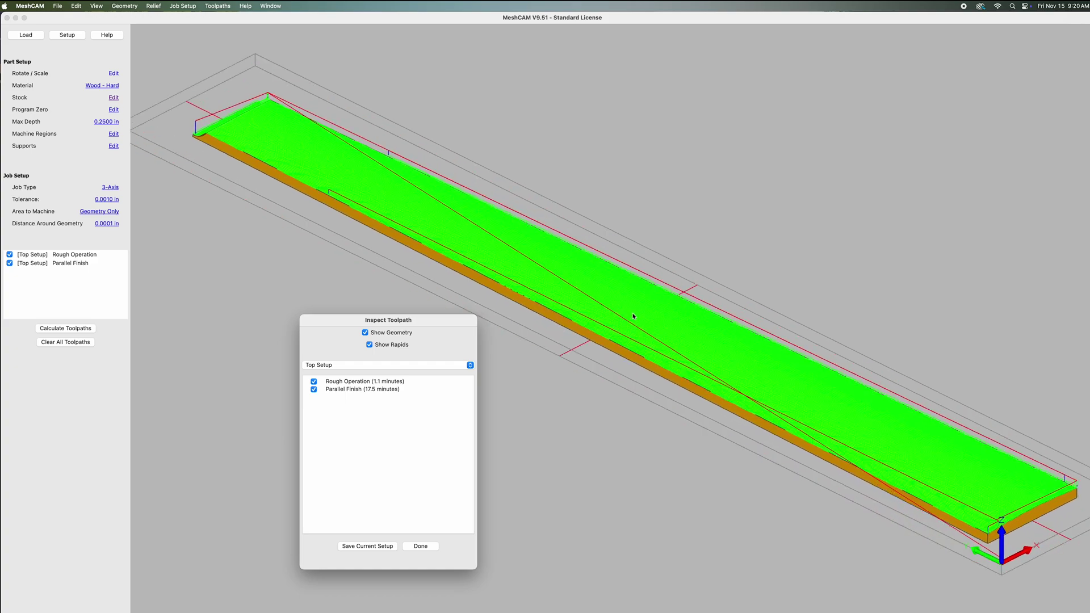
scroll(633, 316, "up", 5)
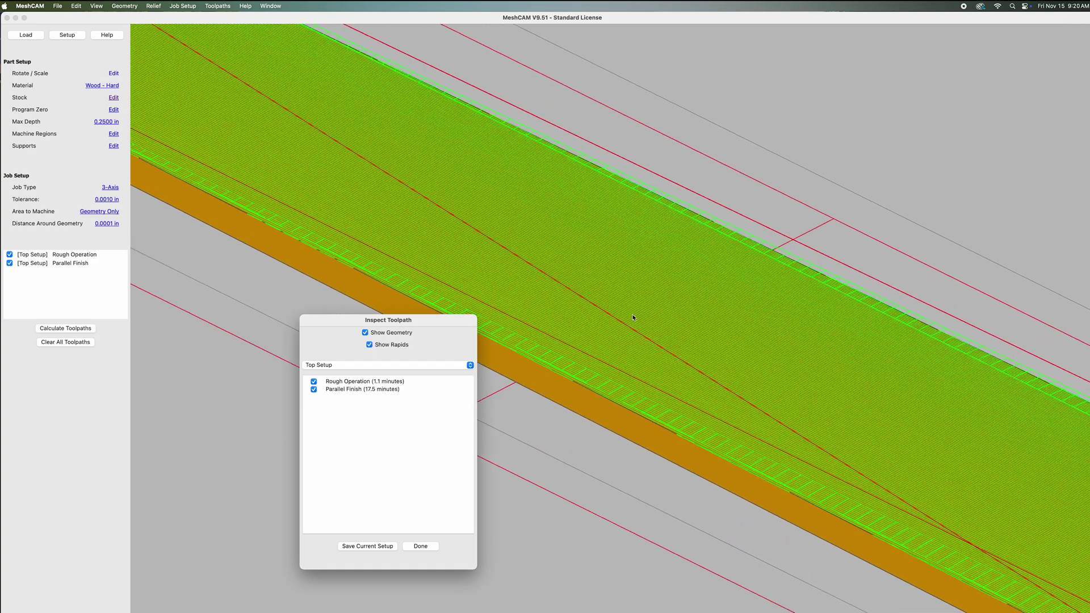
scroll(632, 319, "up", 5)
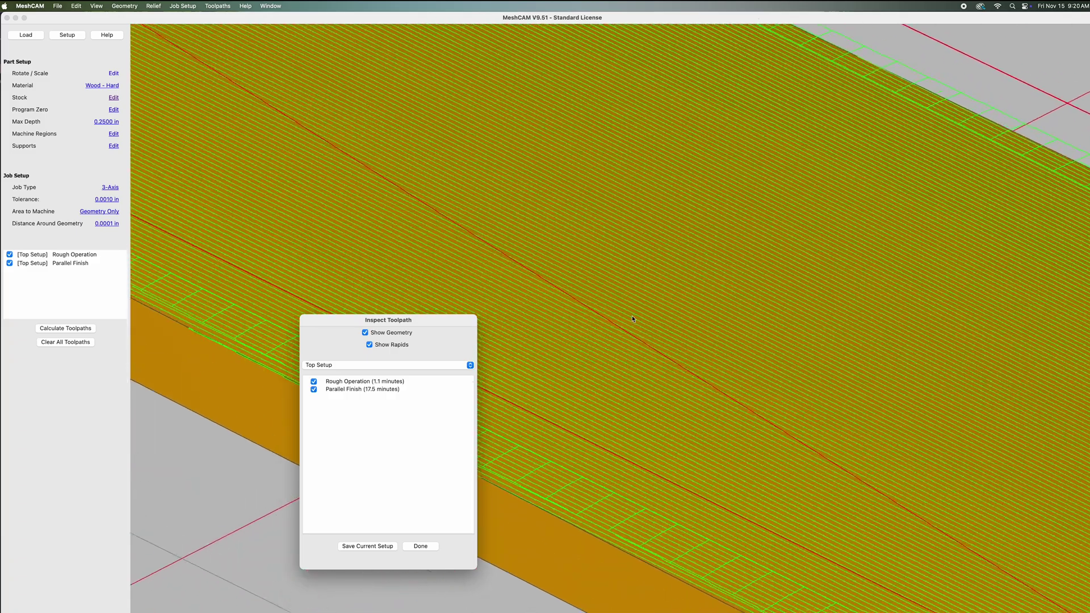
scroll(632, 319, "up", 4)
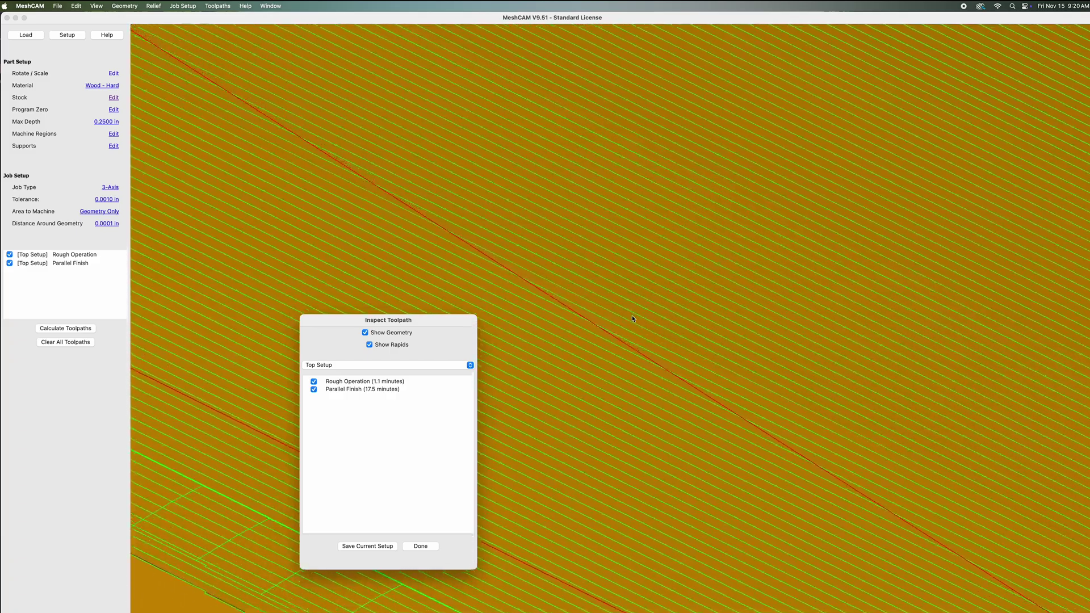
scroll(632, 319, "down", 8)
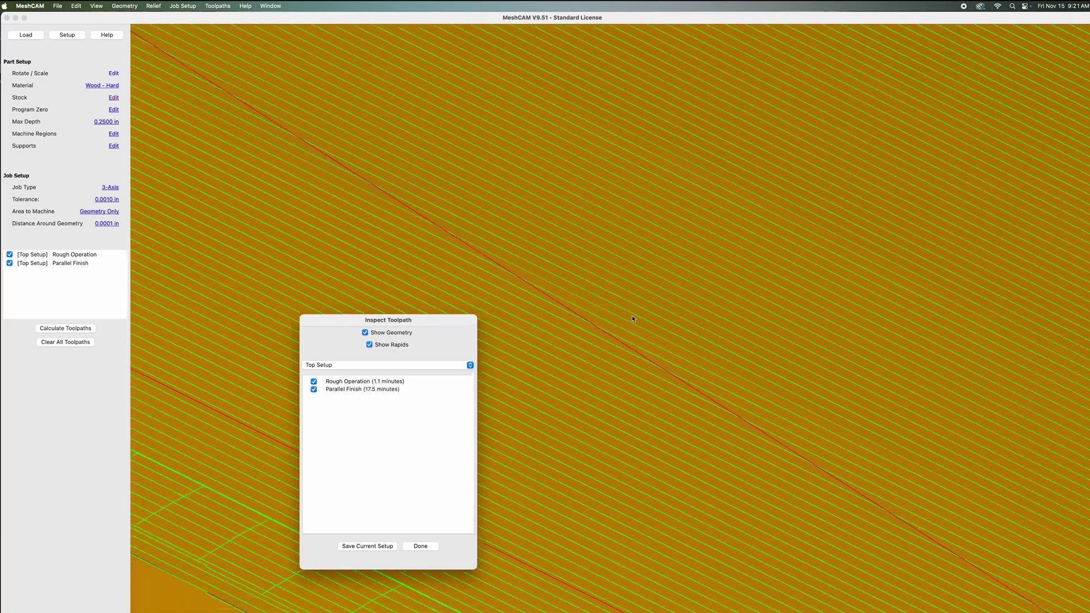
scroll(633, 319, "down", 6)
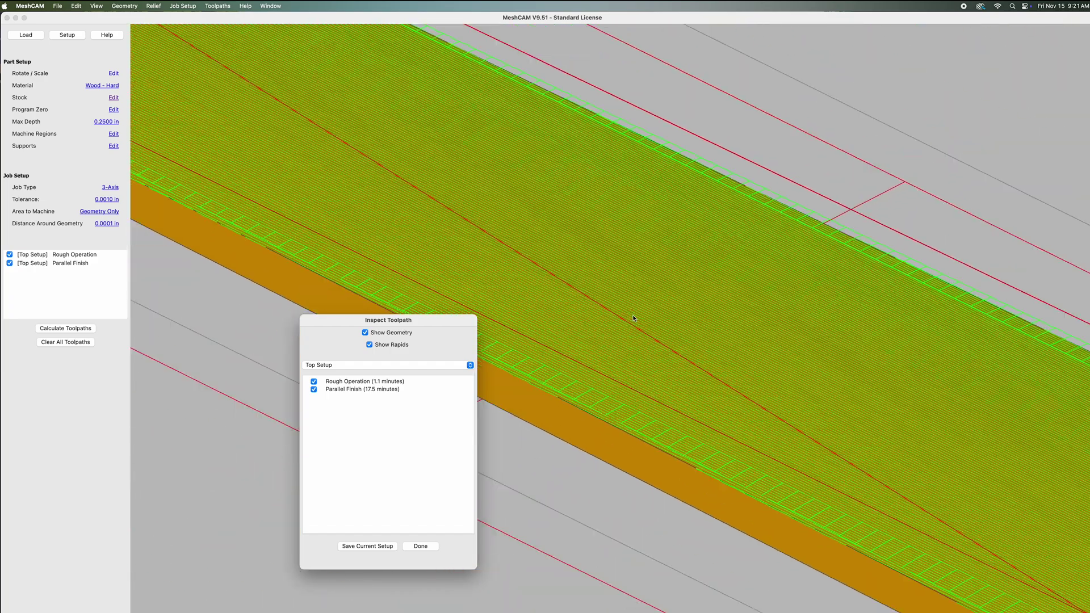
scroll(633, 319, "down", 6)
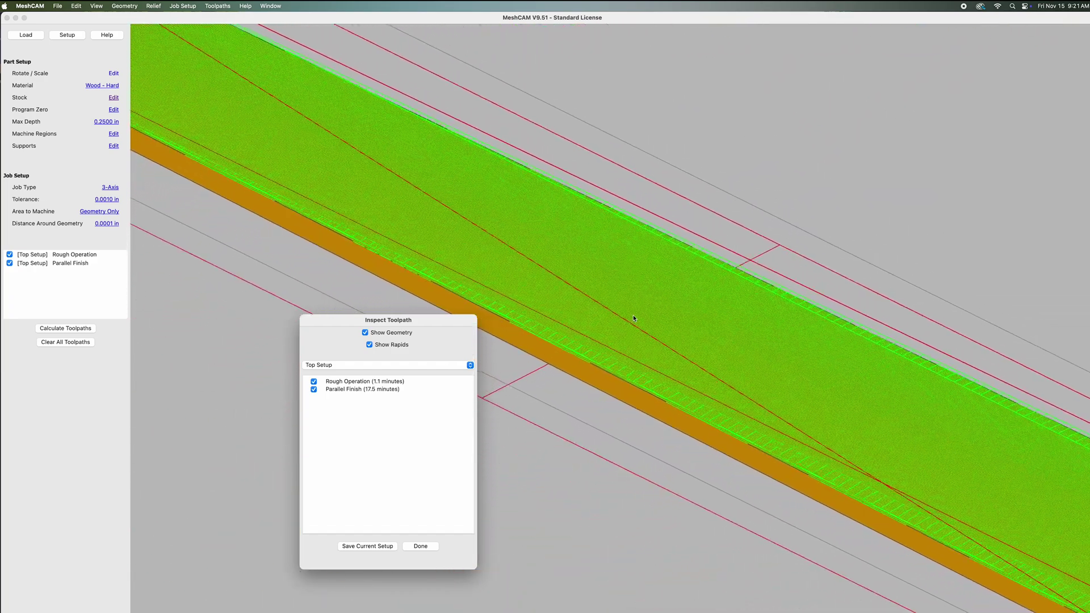
scroll(634, 318, "down", 8)
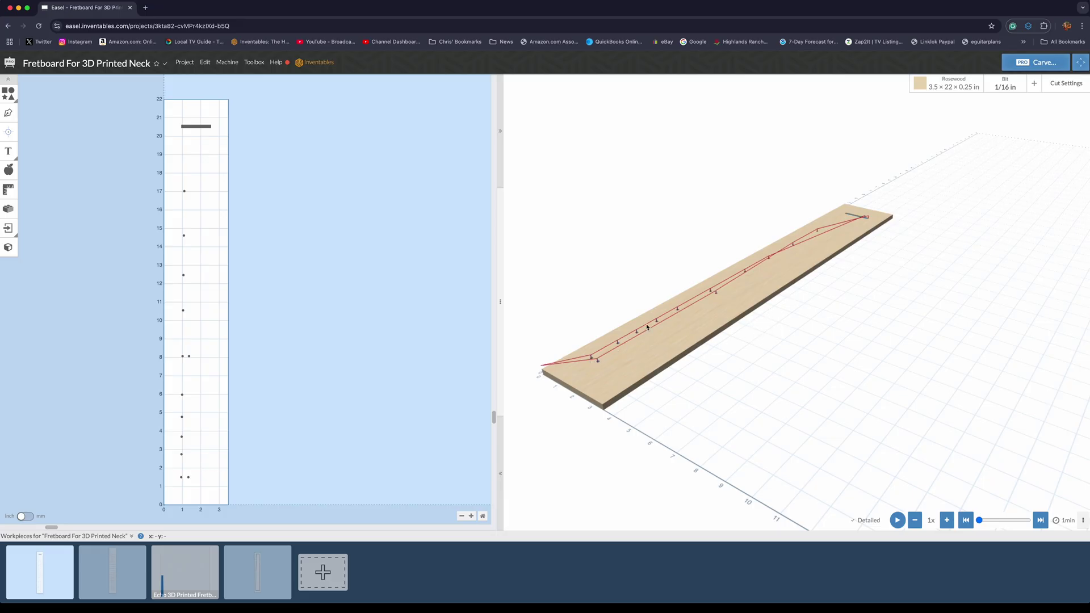
Step: Zoom and orbit Easel's 3D preview to inspect the fret-marker hole toolpath on the rosewood board
scroll(651, 321, "up", 5)
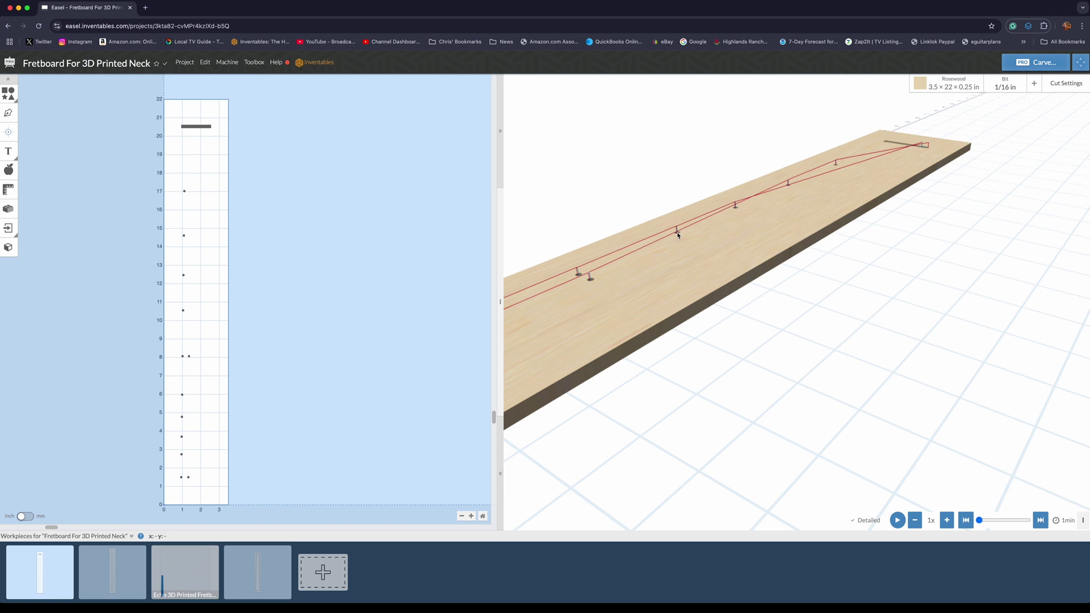
scroll(677, 235, "down", 3)
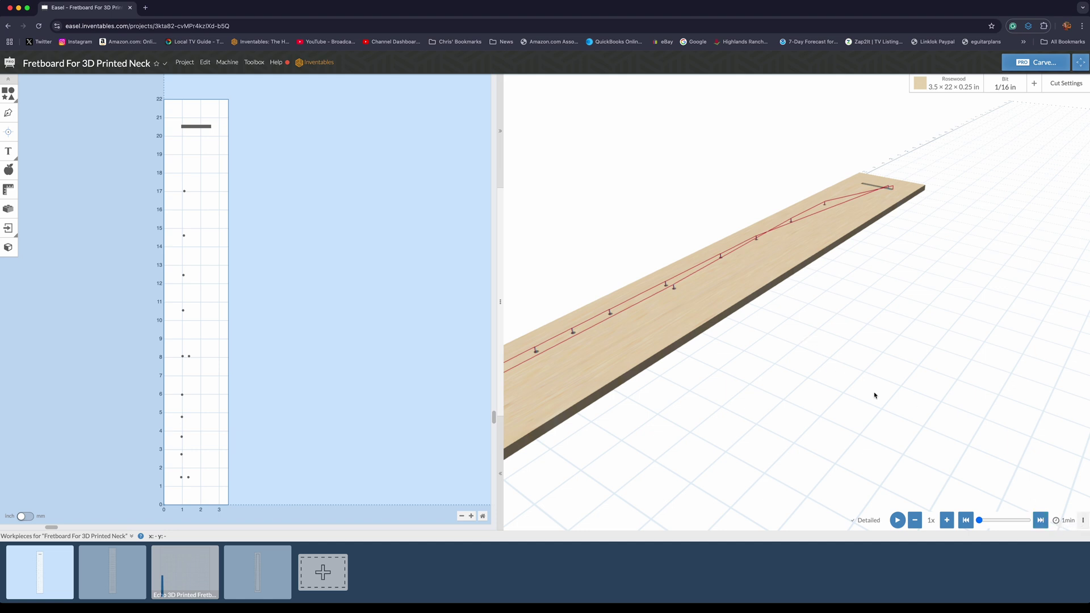
scroll(834, 356, "down", 3)
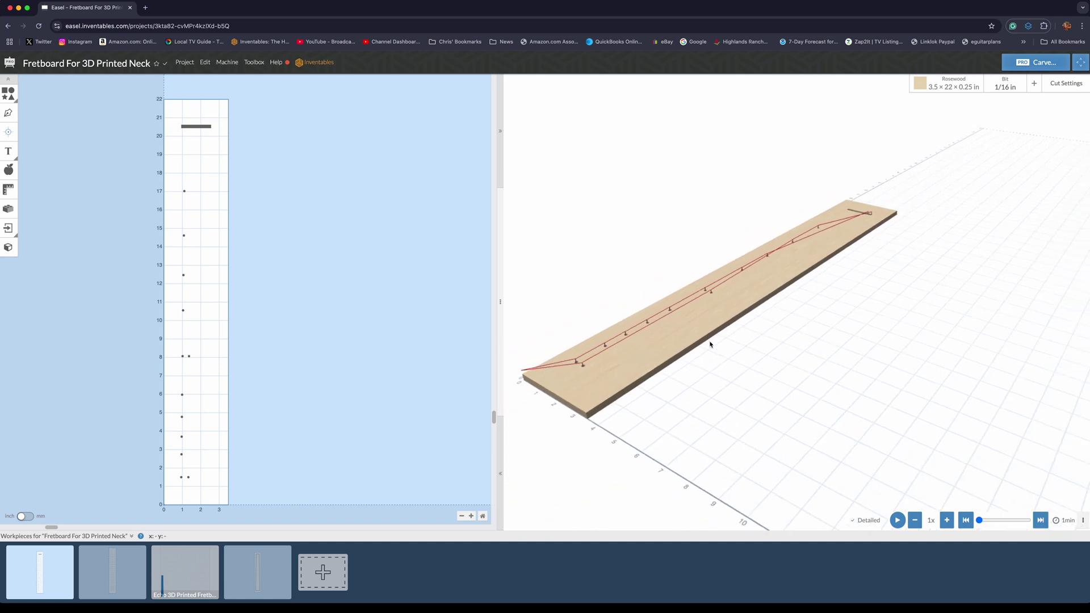
left_click_drag(710, 344, 743, 347)
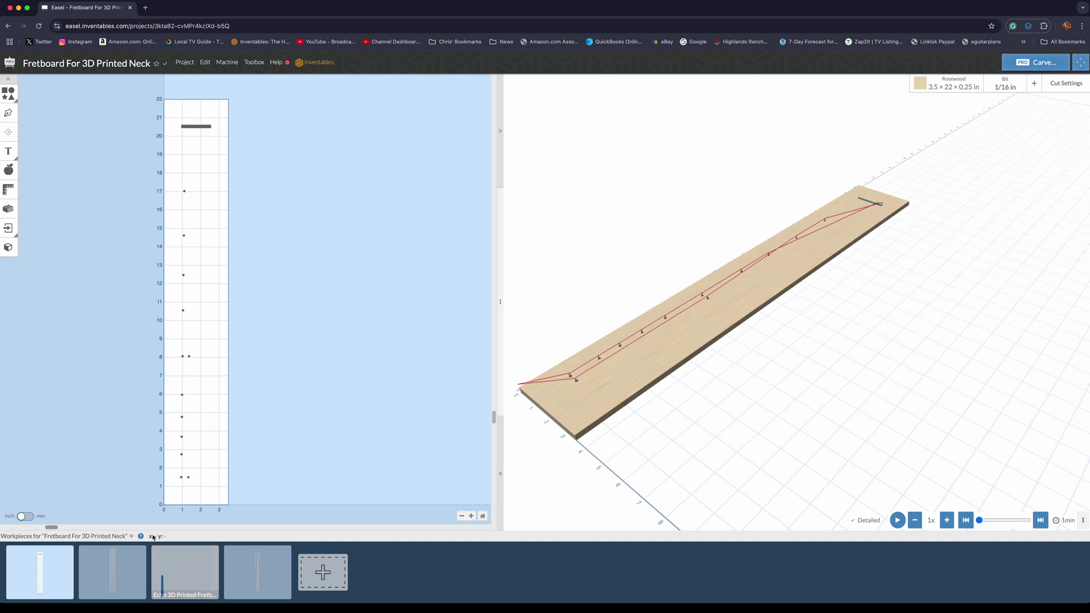
left_click(122, 567)
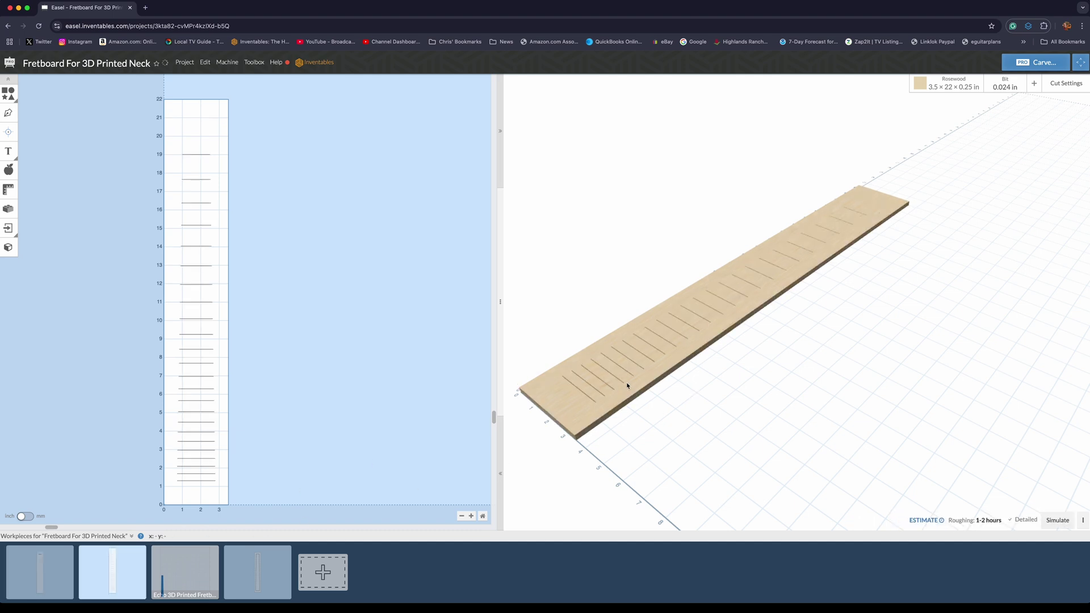
Step: Tilt the fret-slot board and simulate its toolpath, scrubbing through to the 31-minute estimate
left_click_drag(627, 385, 735, 379)
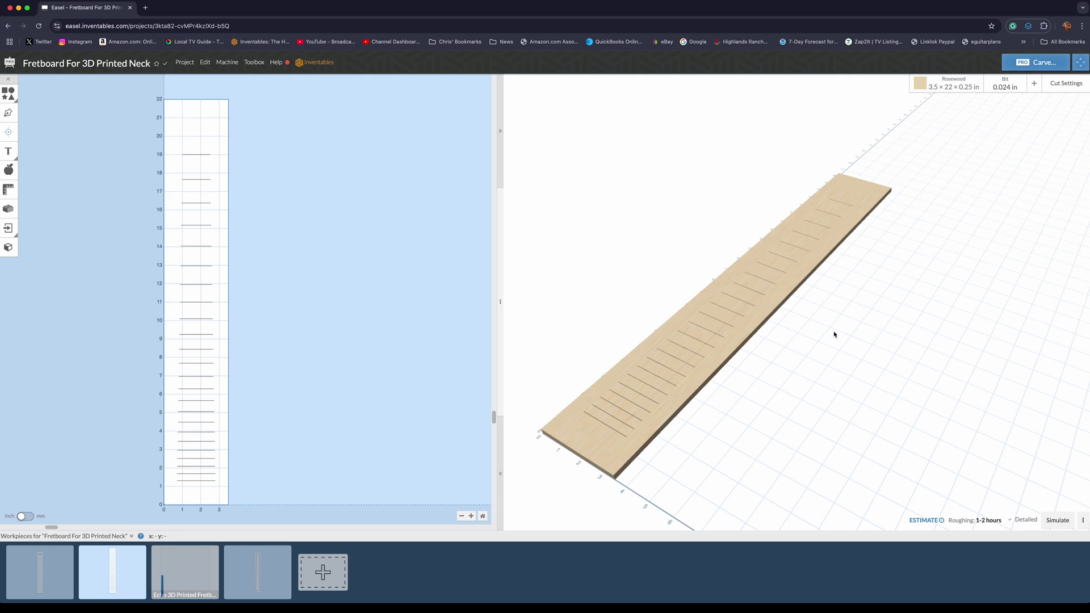
left_click_drag(834, 326, 831, 381)
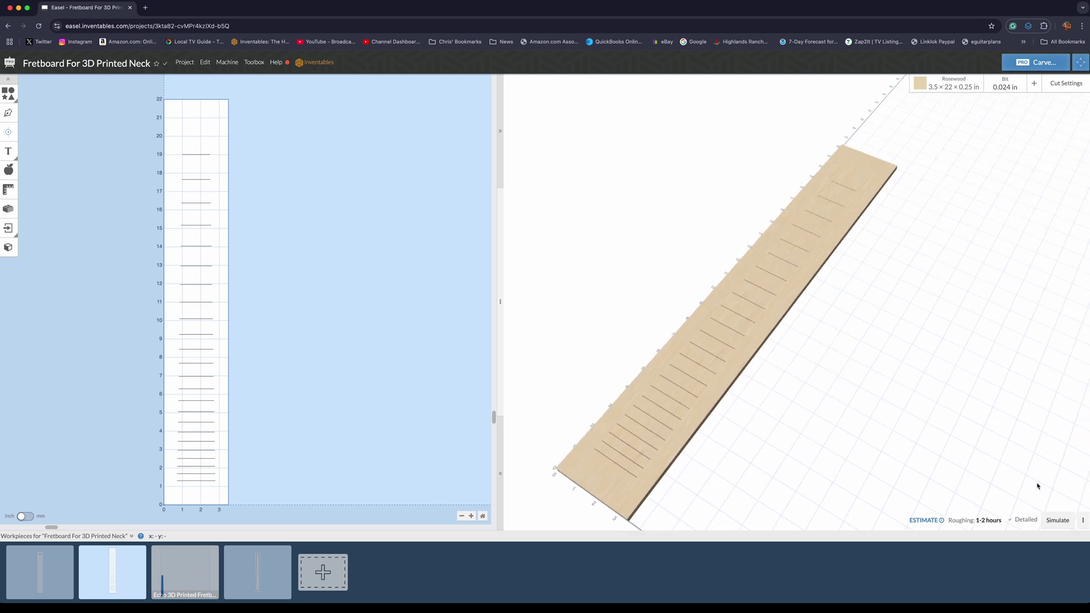
left_click(1053, 520)
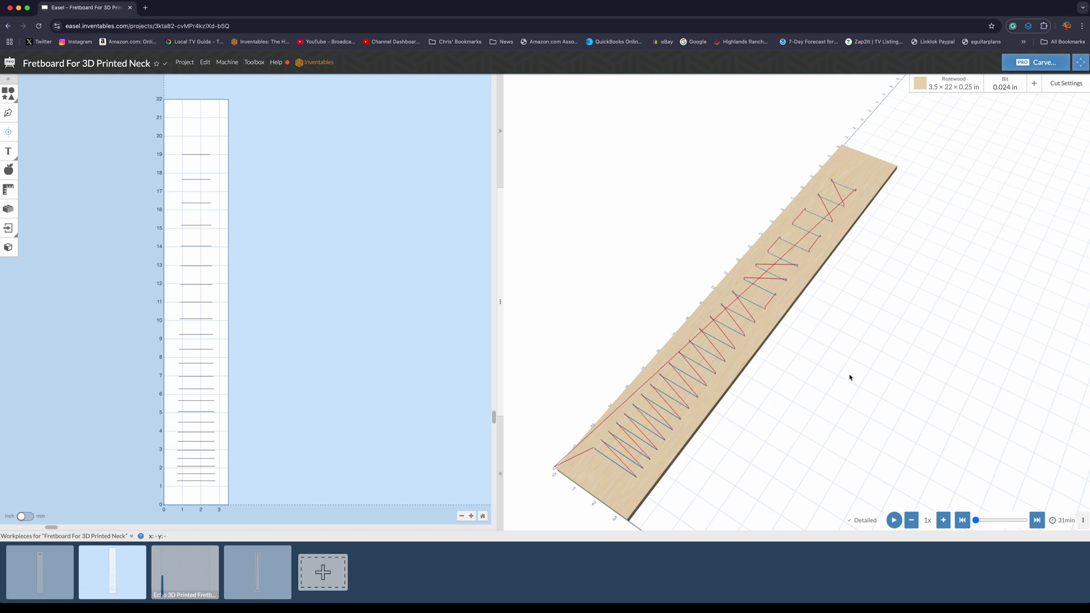
left_click_drag(856, 389, 789, 366)
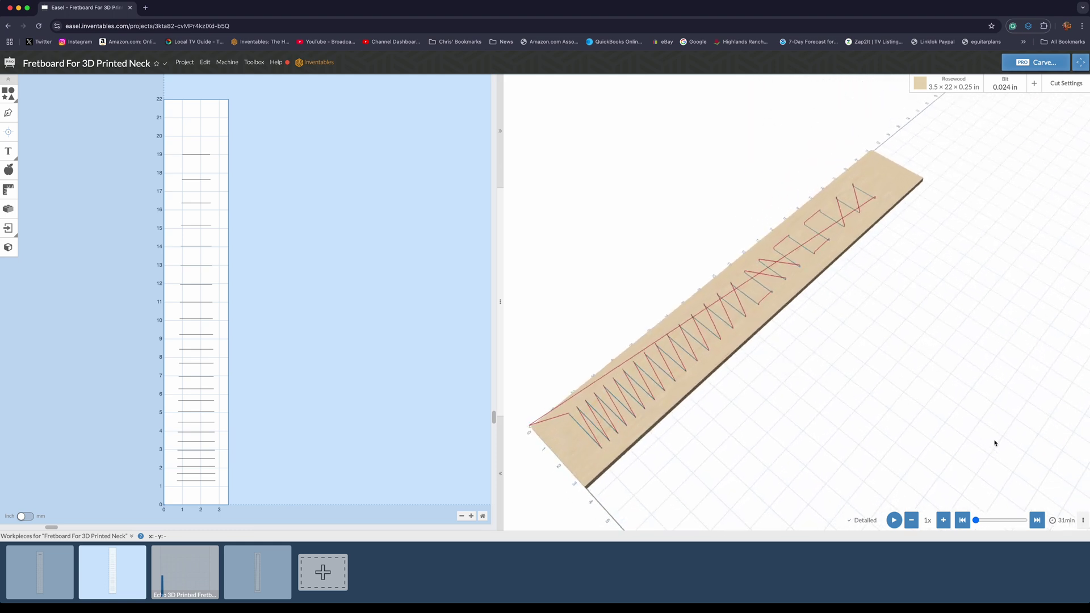
left_click_drag(975, 520, 1026, 521)
left_click(201, 576)
Step: Orbit and zoom the 3D fretboard carving preview to inspect its dense 21-minute toolpath
left_click_drag(725, 375, 559, 338)
scroll(495, 312, "up", 10)
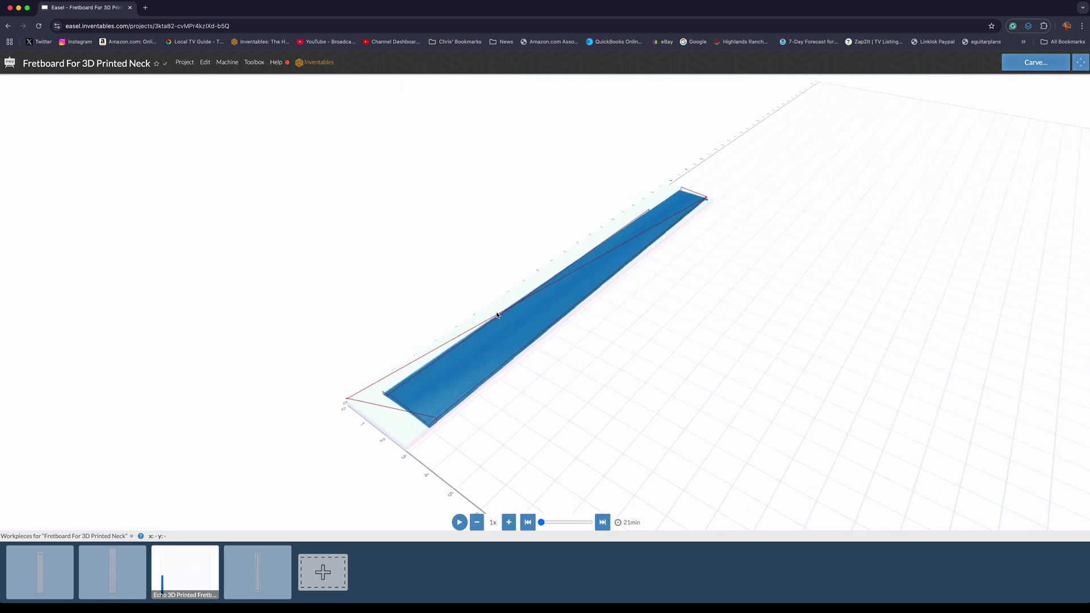
scroll(503, 323, "up", 10)
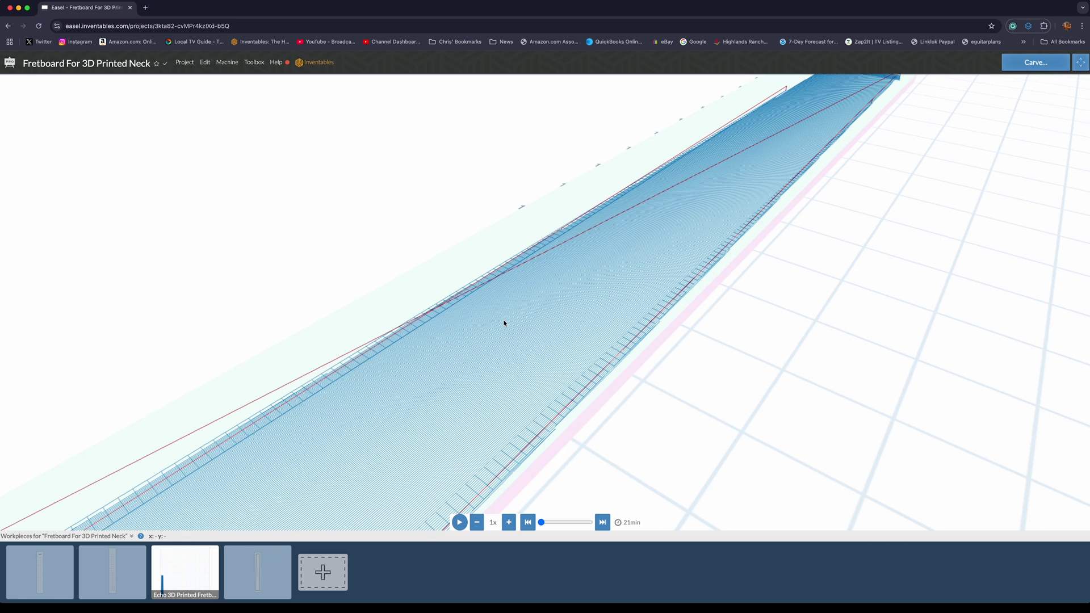
scroll(521, 333, "down", 10)
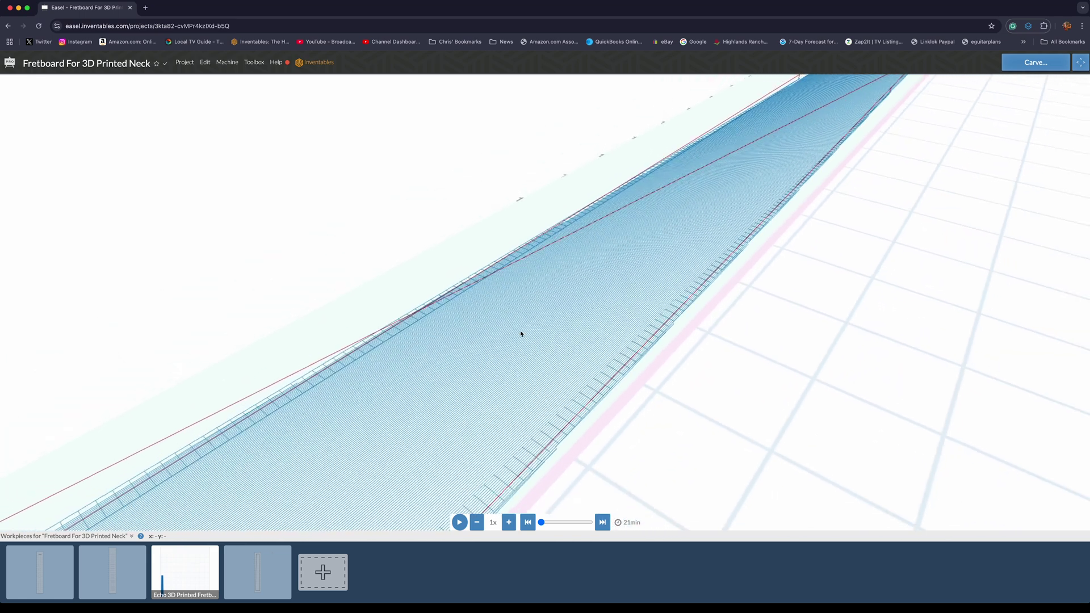
scroll(520, 334, "down", 3)
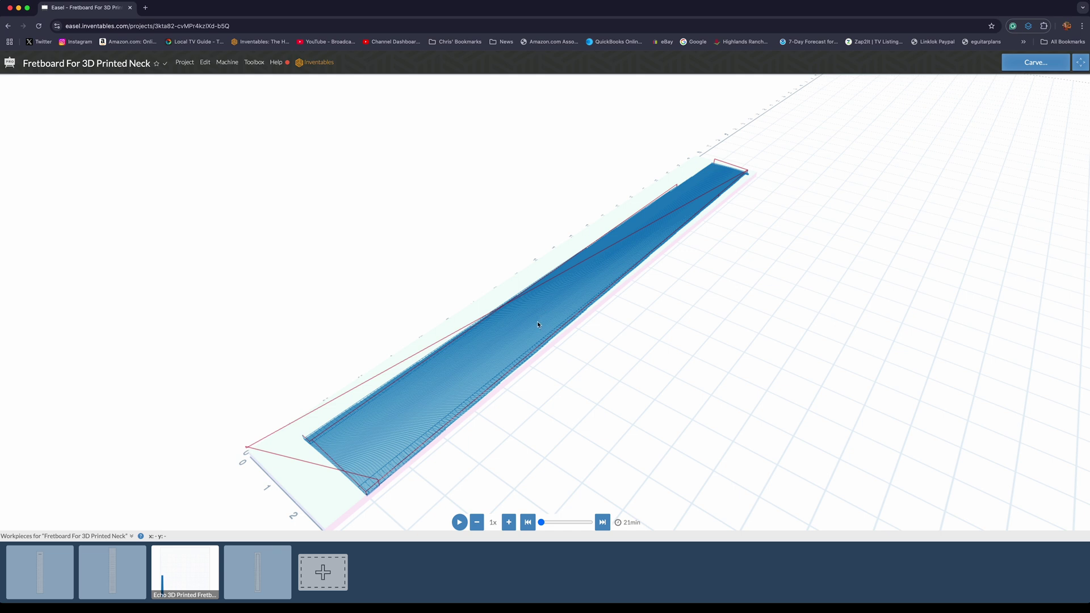
left_click(274, 571)
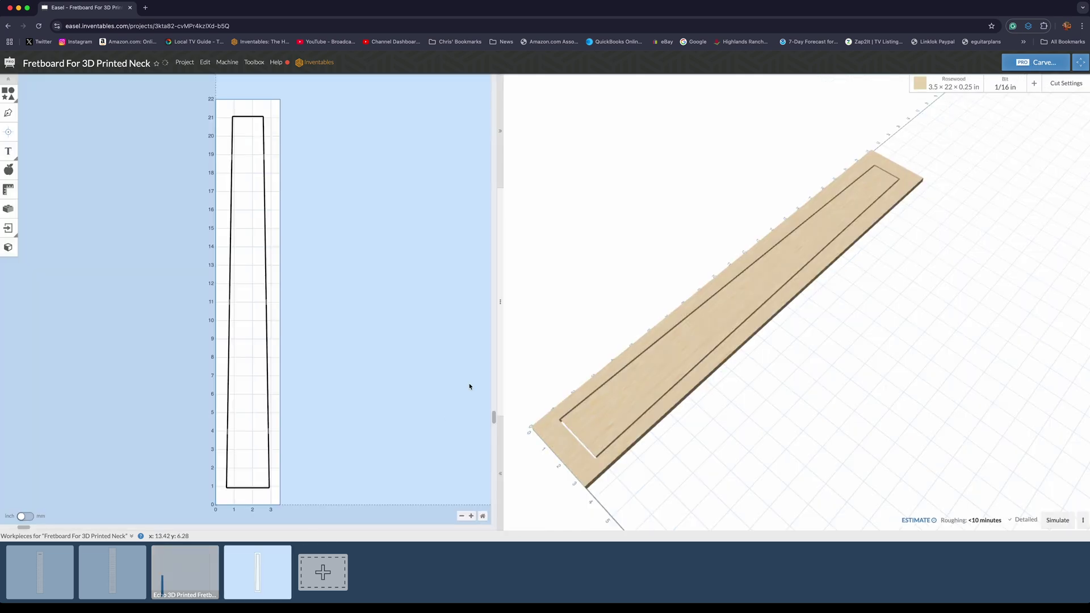
Step: Simulate the tapered fretboard outline toolpath and view it from a more top-down angle
left_click_drag(776, 380, 738, 227)
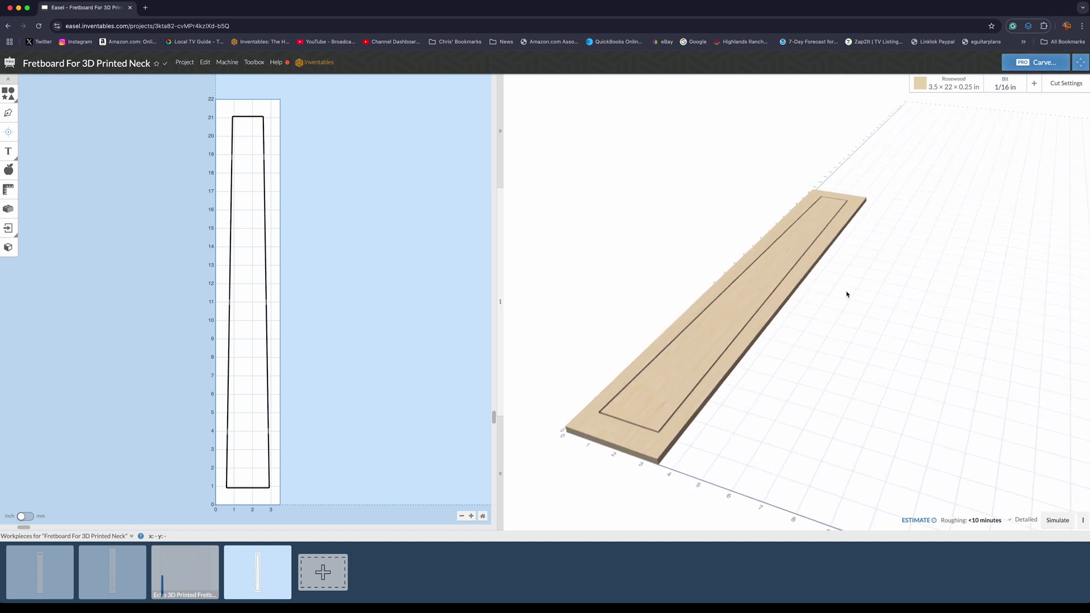
left_click(1069, 518)
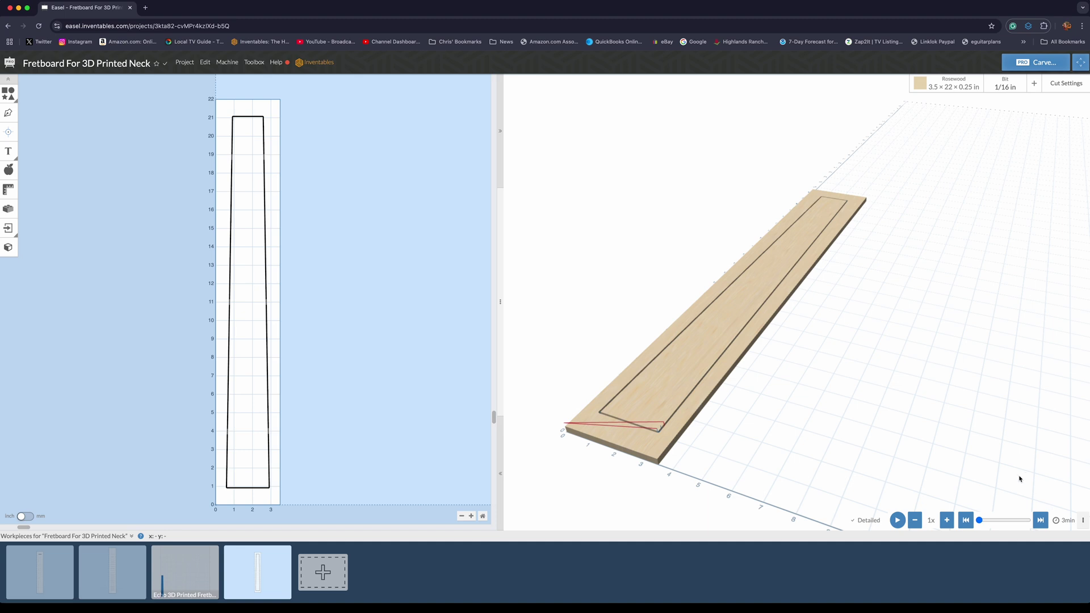
left_click_drag(889, 337, 858, 430)
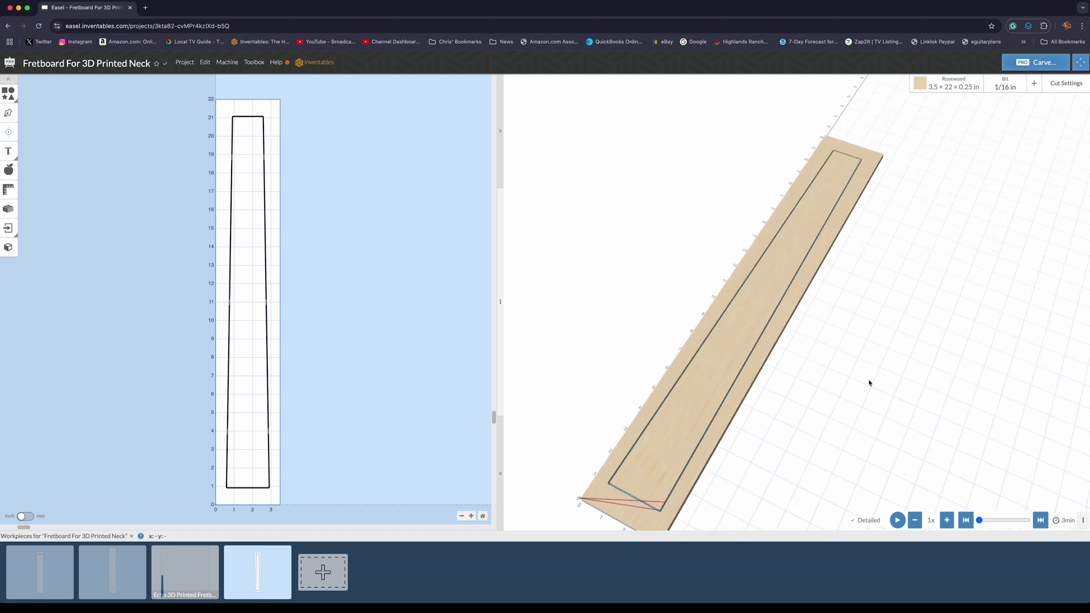